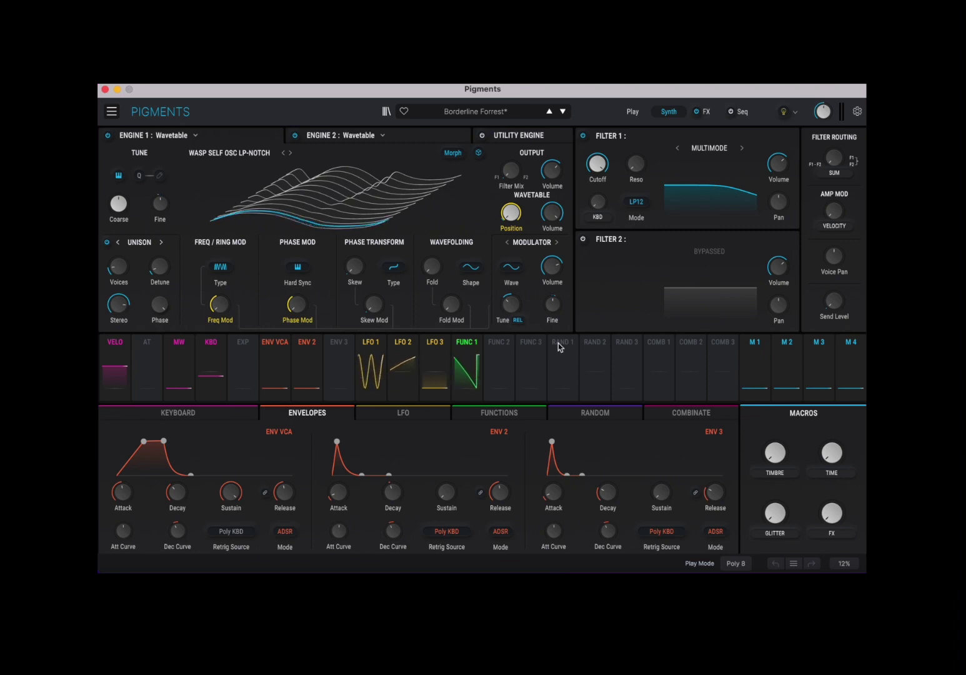
# - Open the Pigments main menu while the Borderline Forrest preset is loaded
pyautogui.click(112, 113)
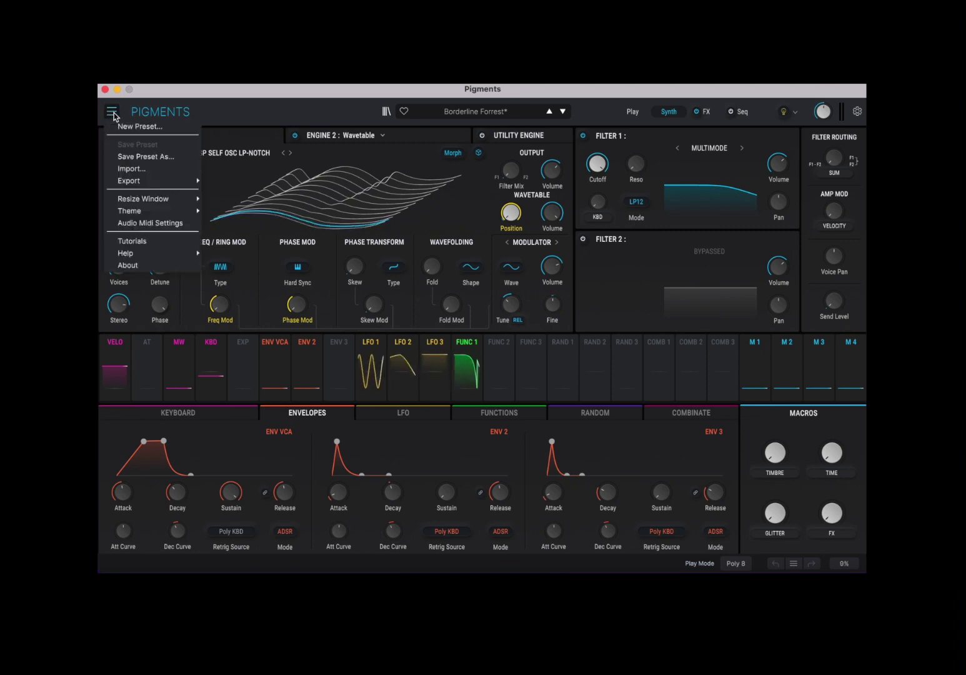
# - Open Audio MIDI Settings (CoreAudio, 44100 Hz) and list the buffer sizes beside the current 512 samples
pyautogui.click(139, 223)
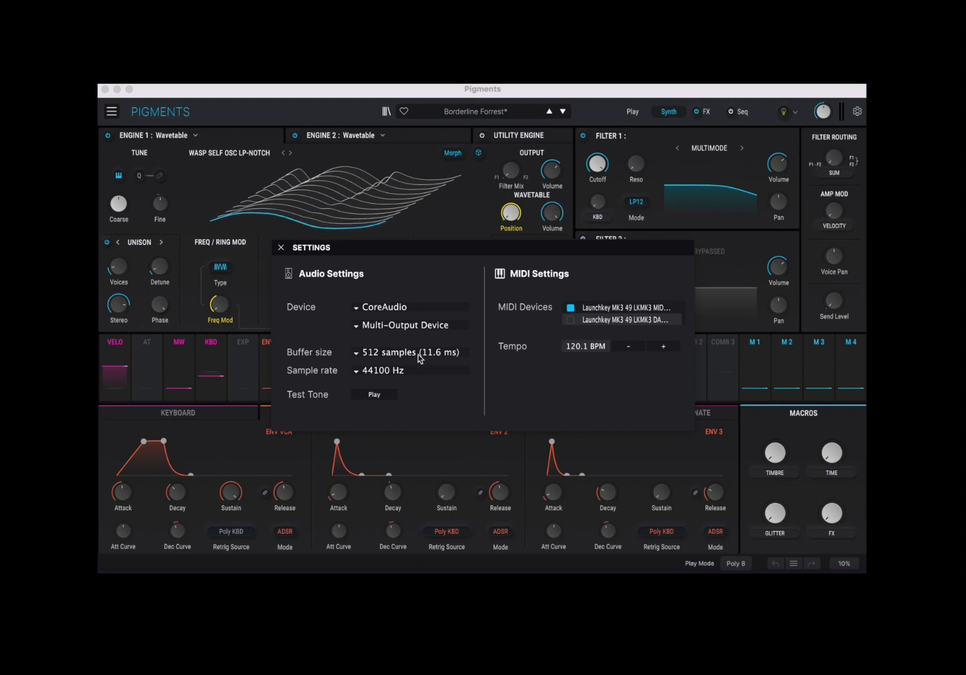
pyautogui.click(416, 353)
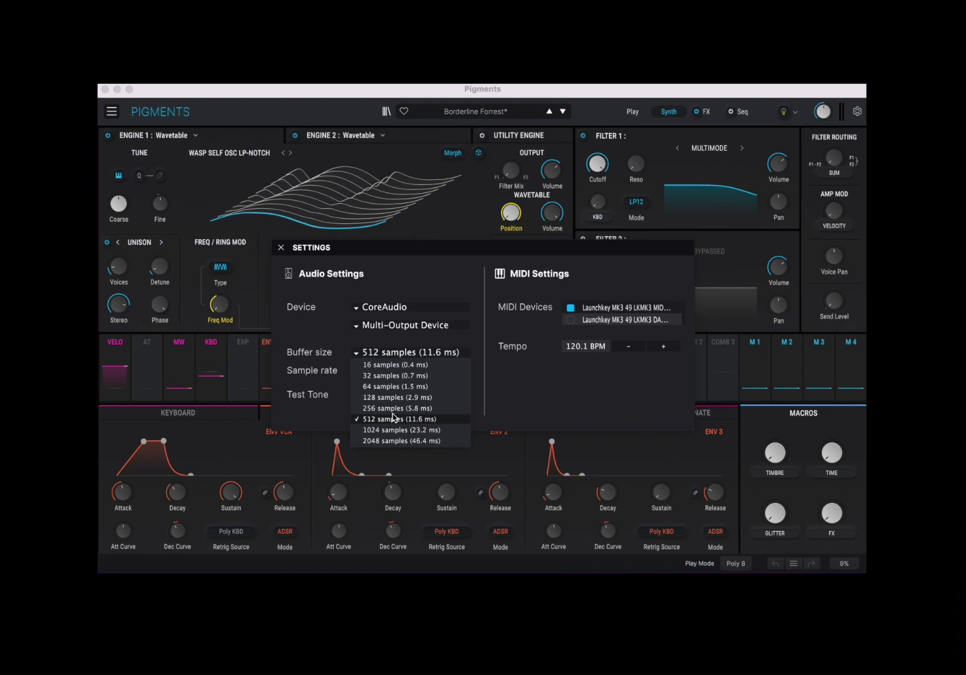
pyautogui.click(332, 339)
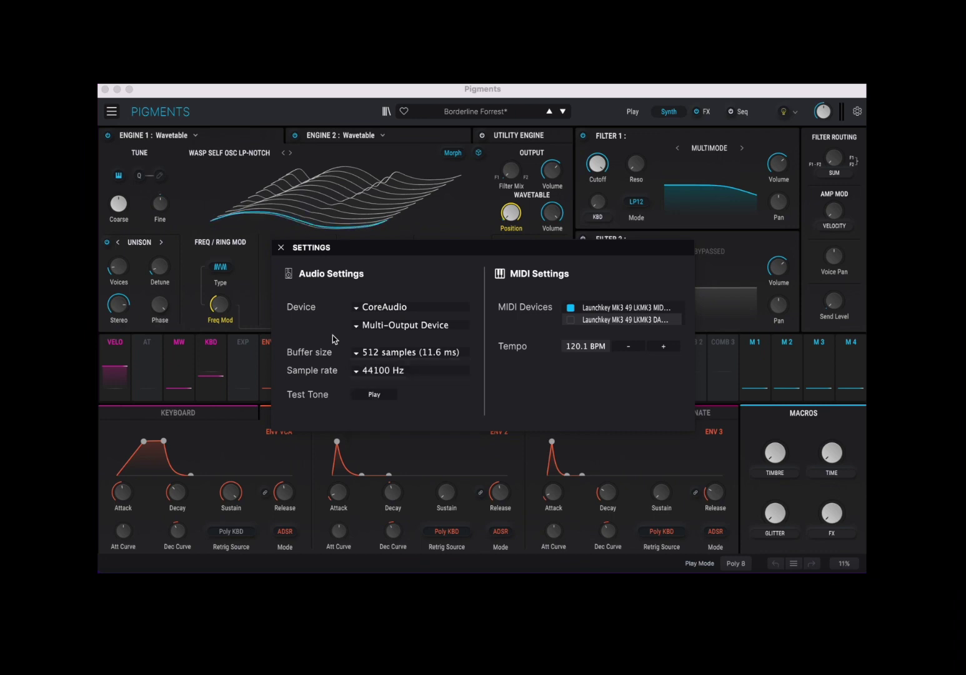
pyautogui.click(406, 353)
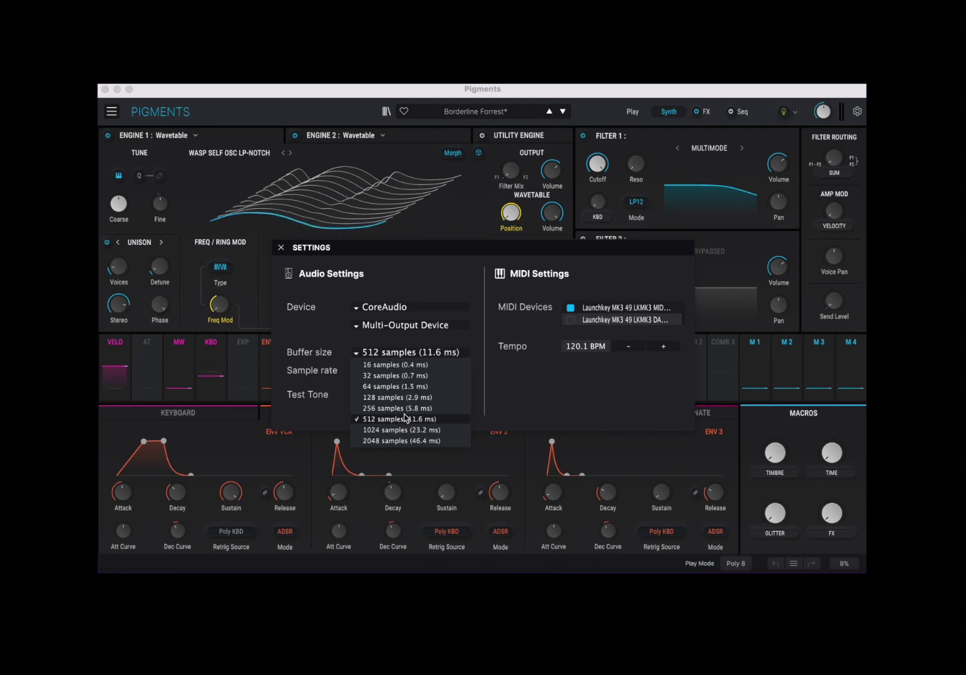
pyautogui.click(329, 320)
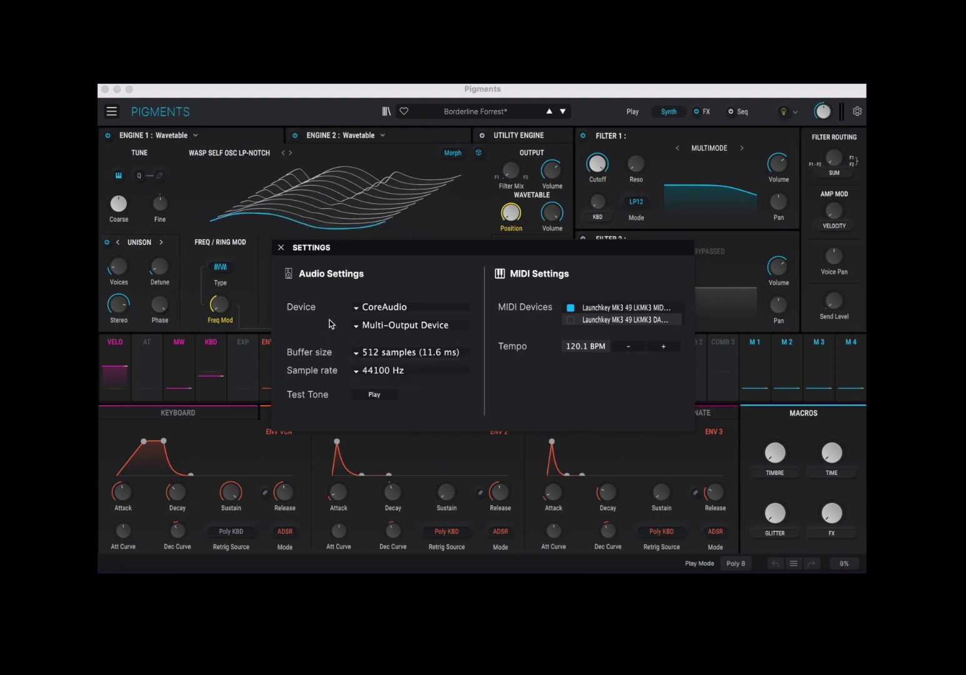
pyautogui.click(391, 374)
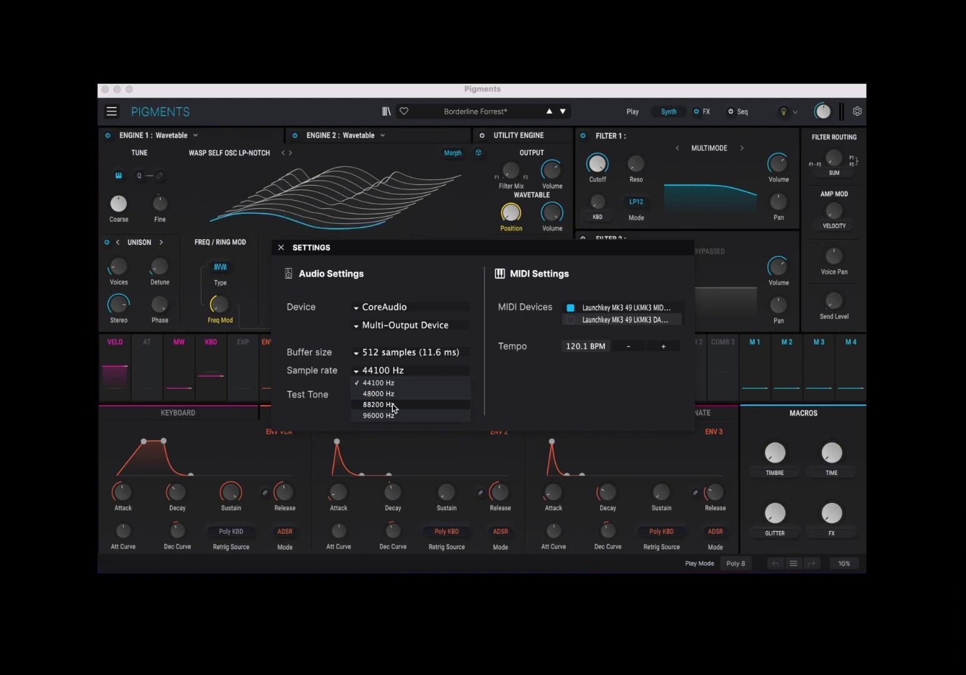
pyautogui.click(332, 343)
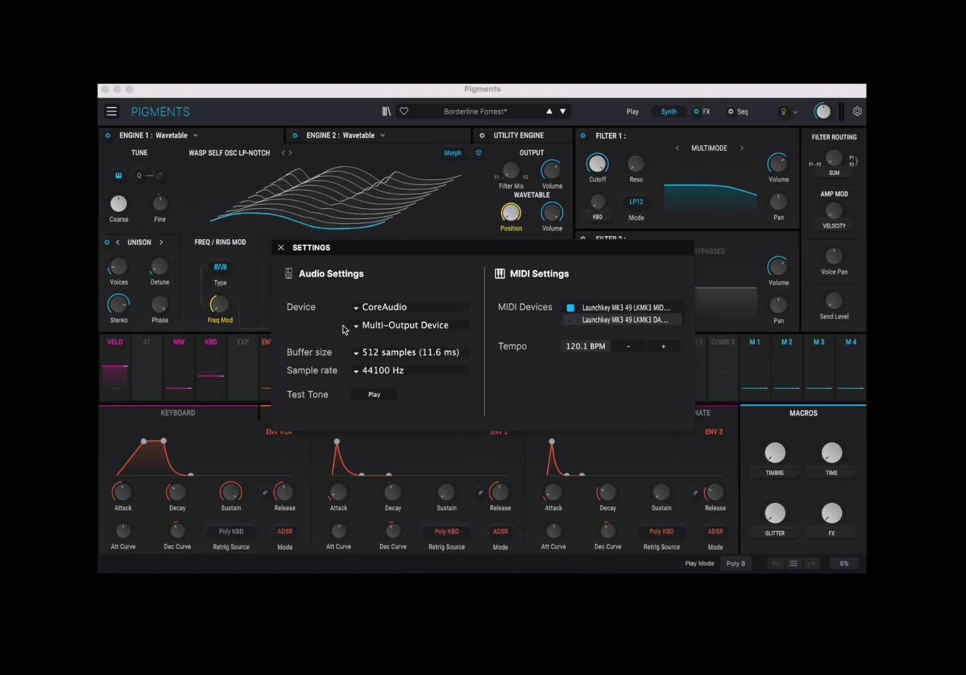
# - Close Pigments' Settings and set the 1 MIDI track's monitoring to In in Ableton Live
pyautogui.click(281, 248)
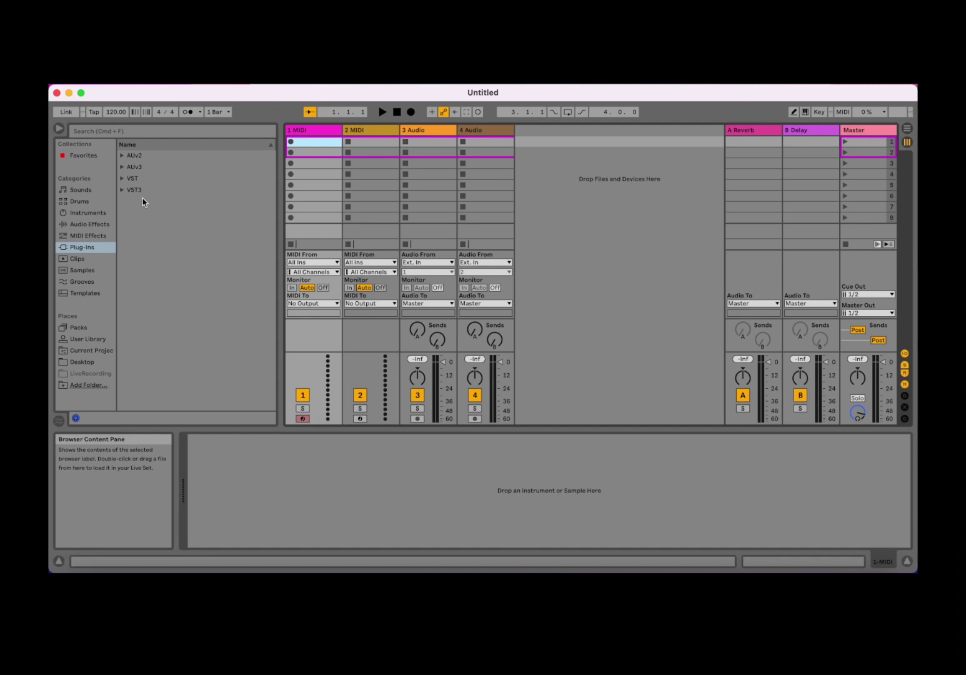
pyautogui.click(312, 133)
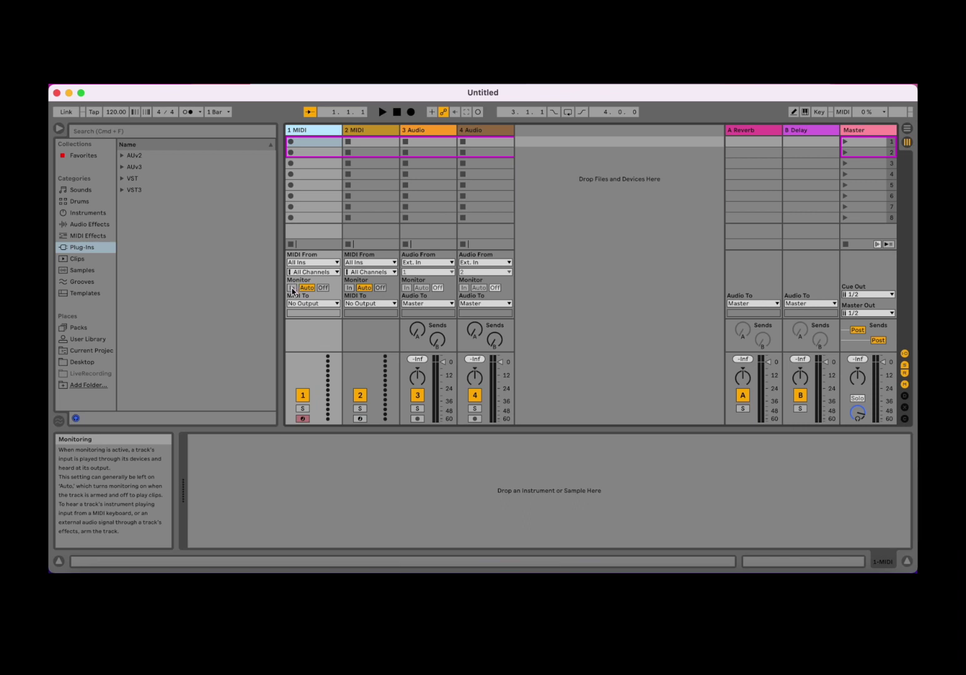
pyautogui.click(116, 78)
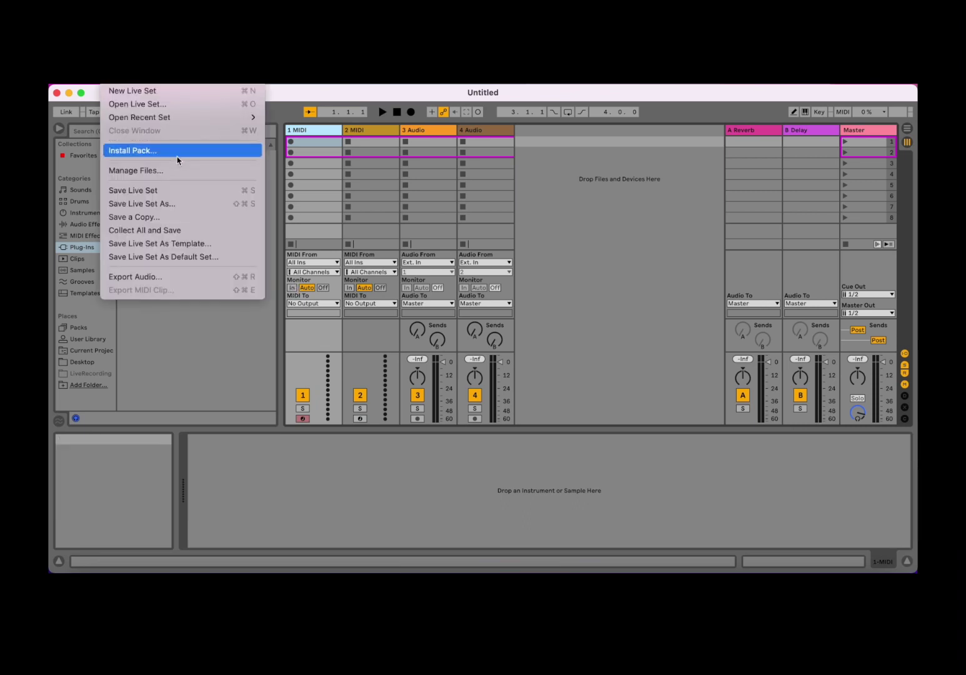
pyautogui.click(248, 362)
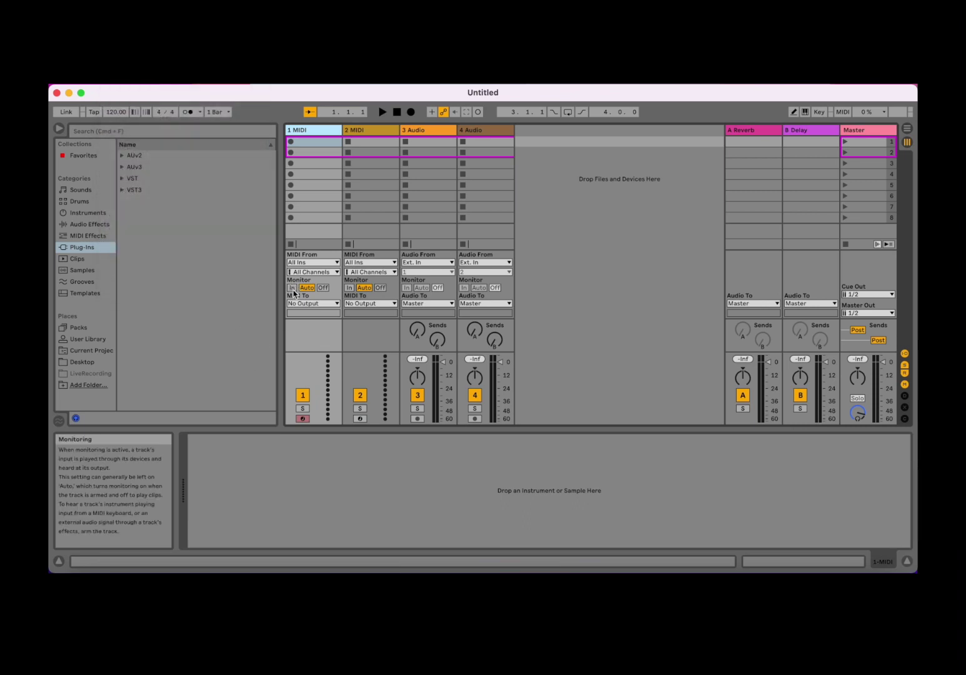
pyautogui.click(292, 288)
# - Load the Arturia Pigments VST3 from Plug-ins onto the 1 MIDI track
pyautogui.click(122, 190)
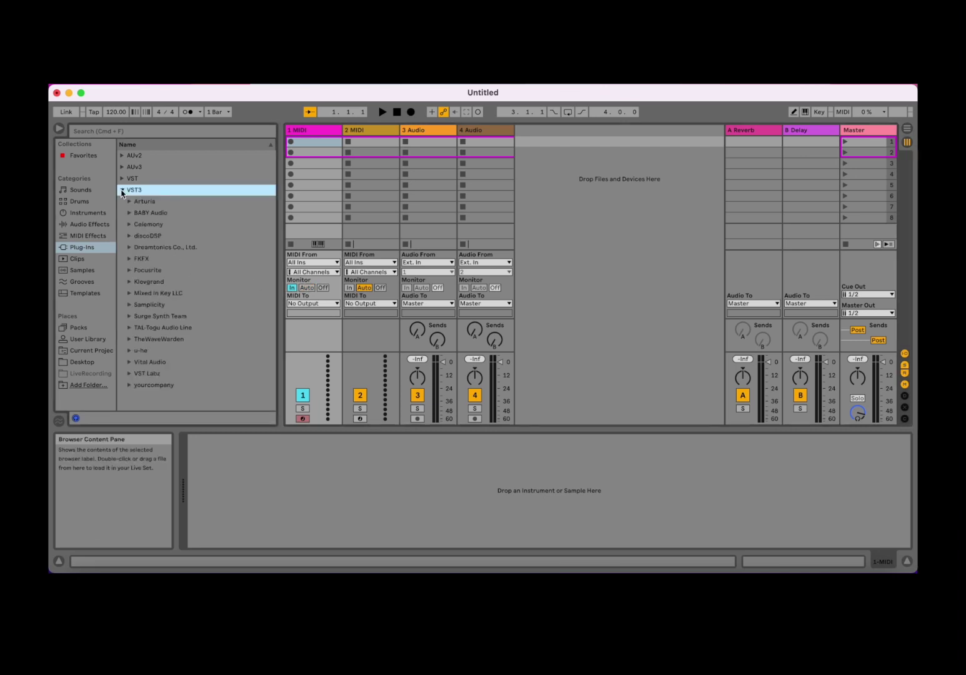
pyautogui.click(128, 203)
pyautogui.click(159, 215)
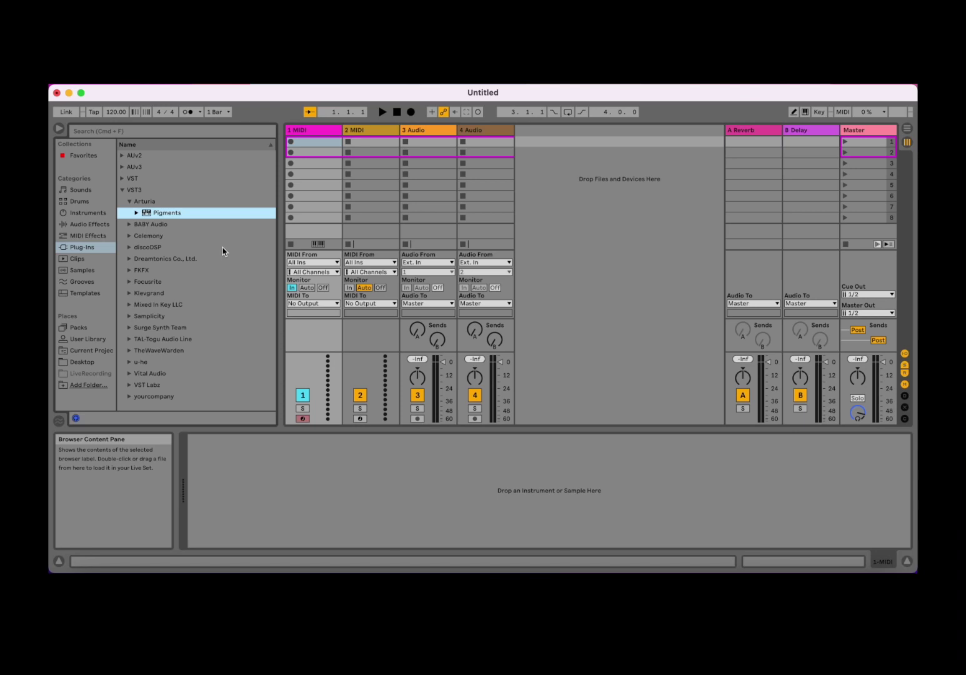
pyautogui.press('Return')
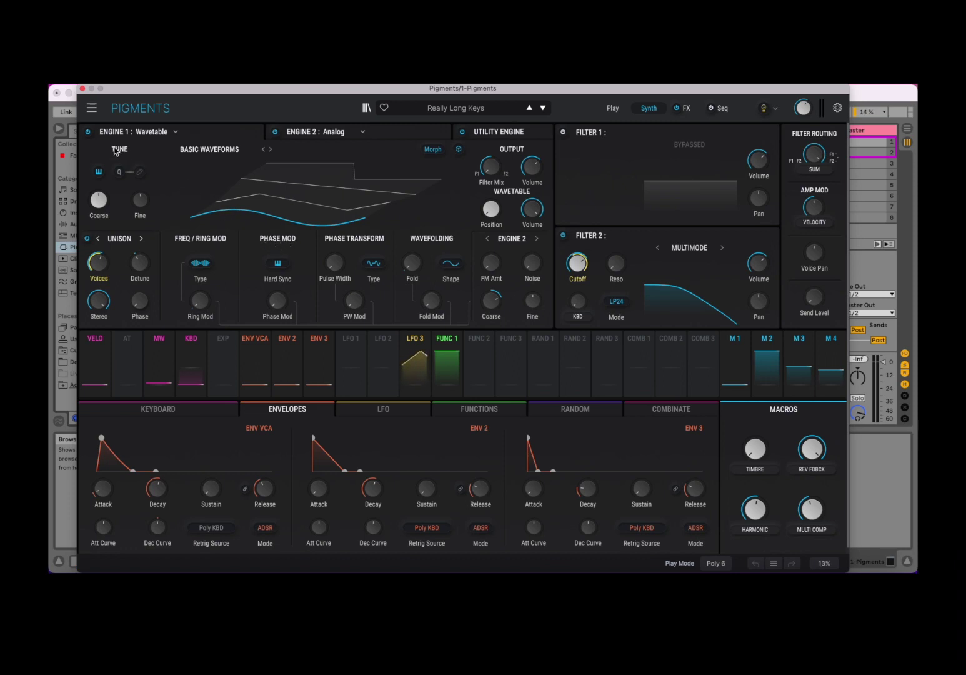
# - Show Pigments' Resize Window sizes, 50% to 200%, with 80% current
pyautogui.click(92, 109)
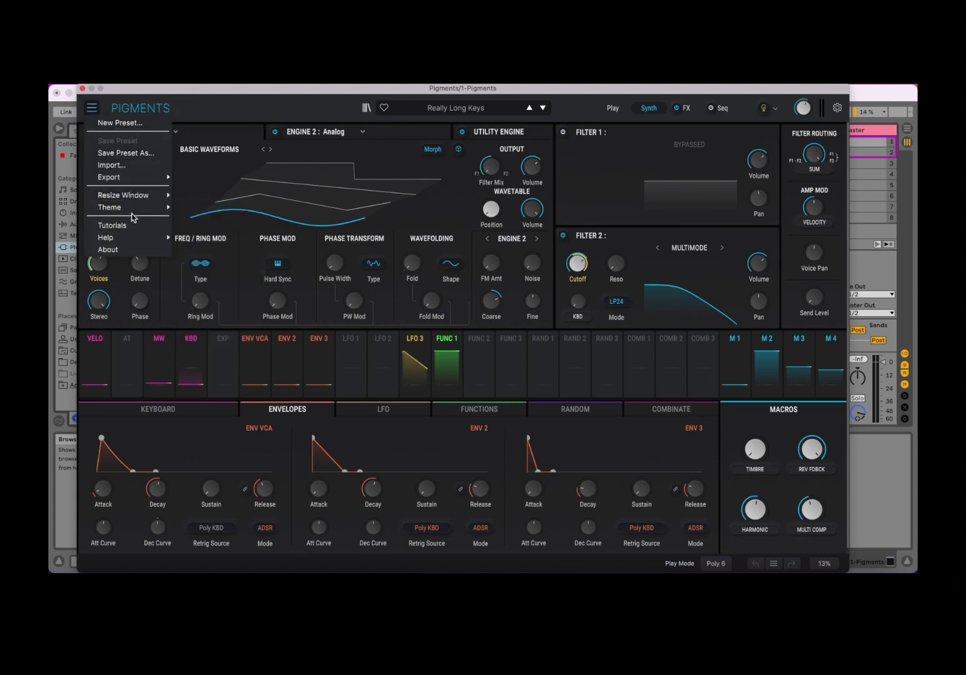
pyautogui.moveTo(133, 200)
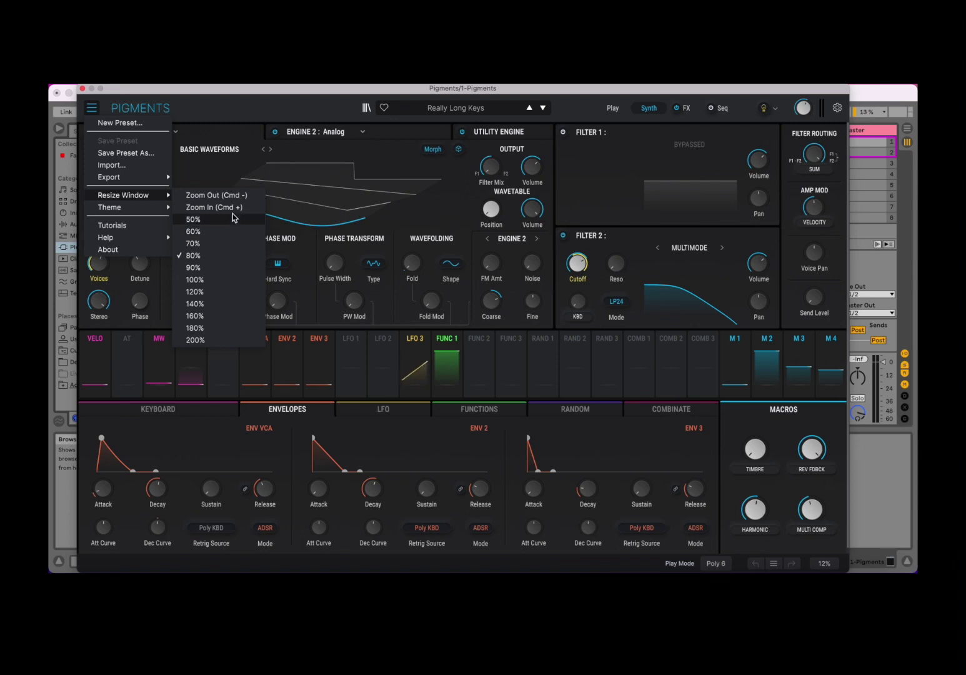
# - Browse Pigments' preset categories and full preset list, briefly loading Ancient Beings
pyautogui.click(232, 105)
pyautogui.click(428, 111)
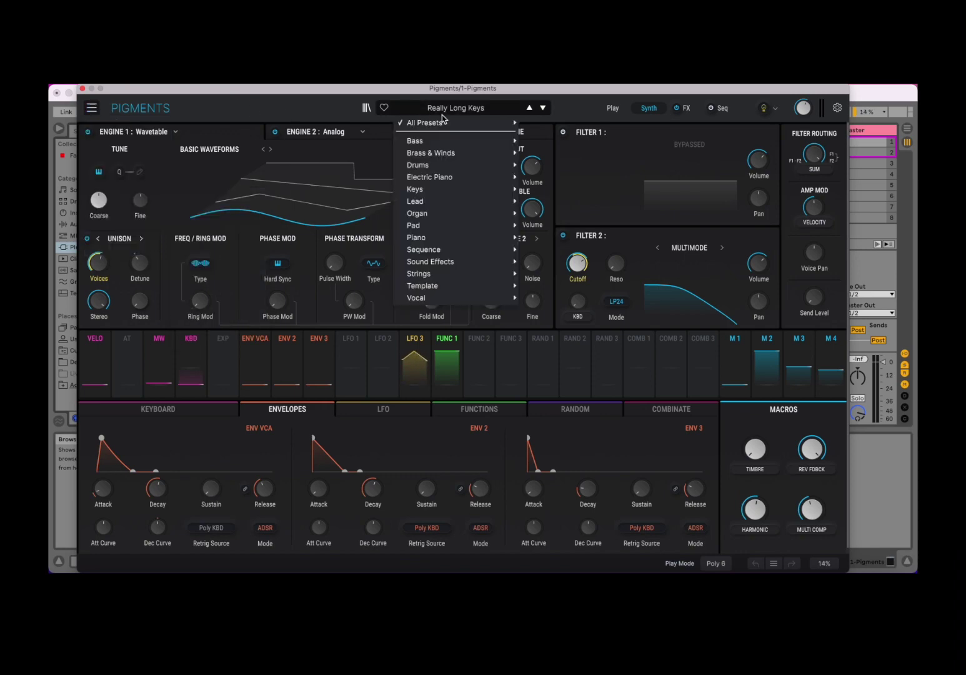
pyautogui.click(441, 231)
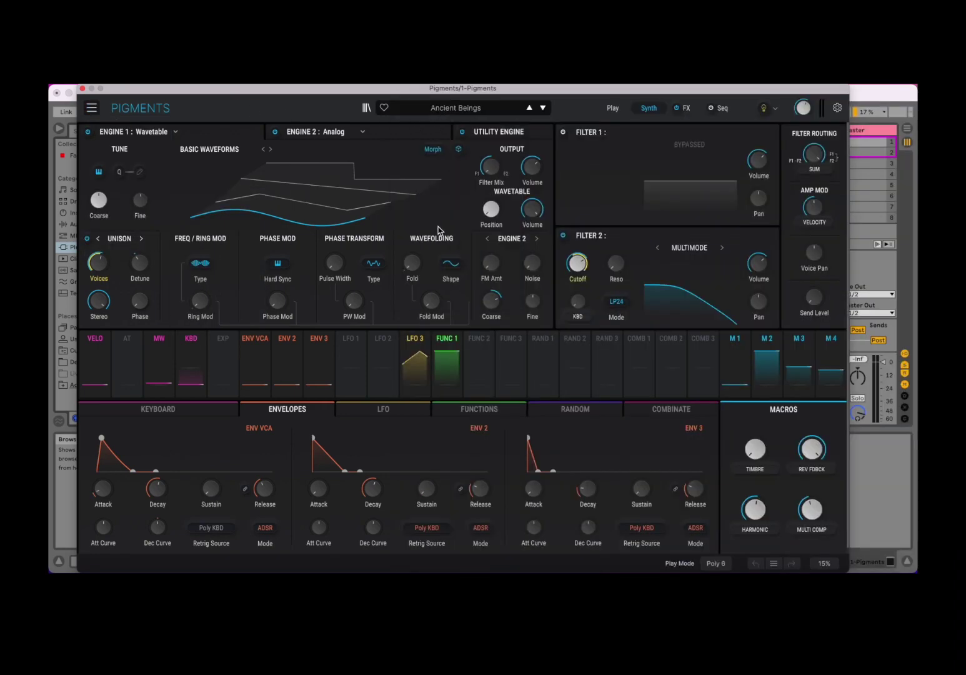
pyautogui.click(446, 110)
pyautogui.click(451, 122)
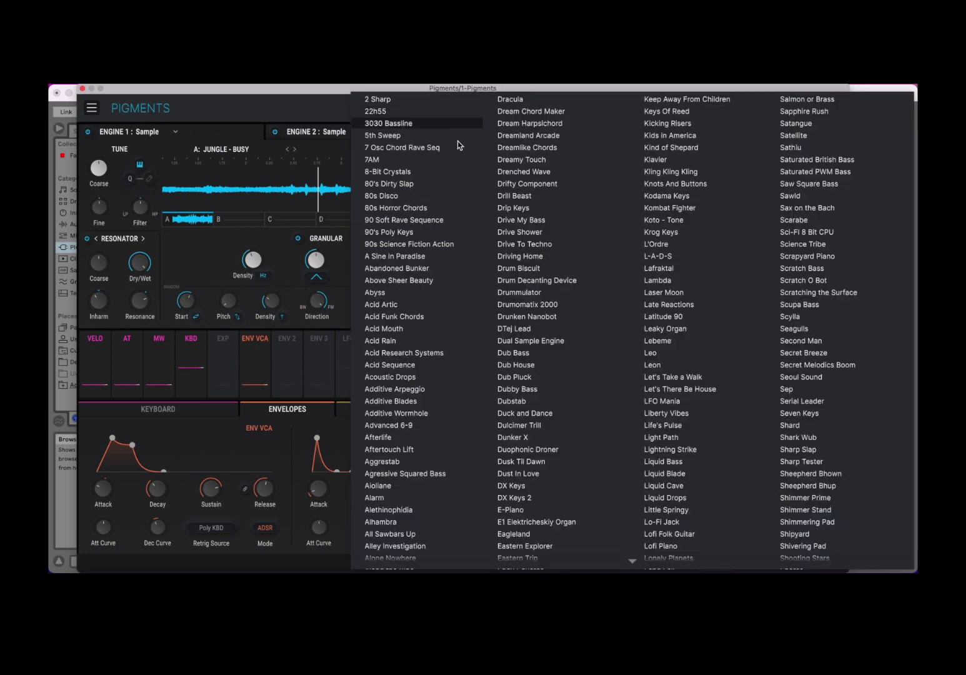
pyautogui.click(406, 109)
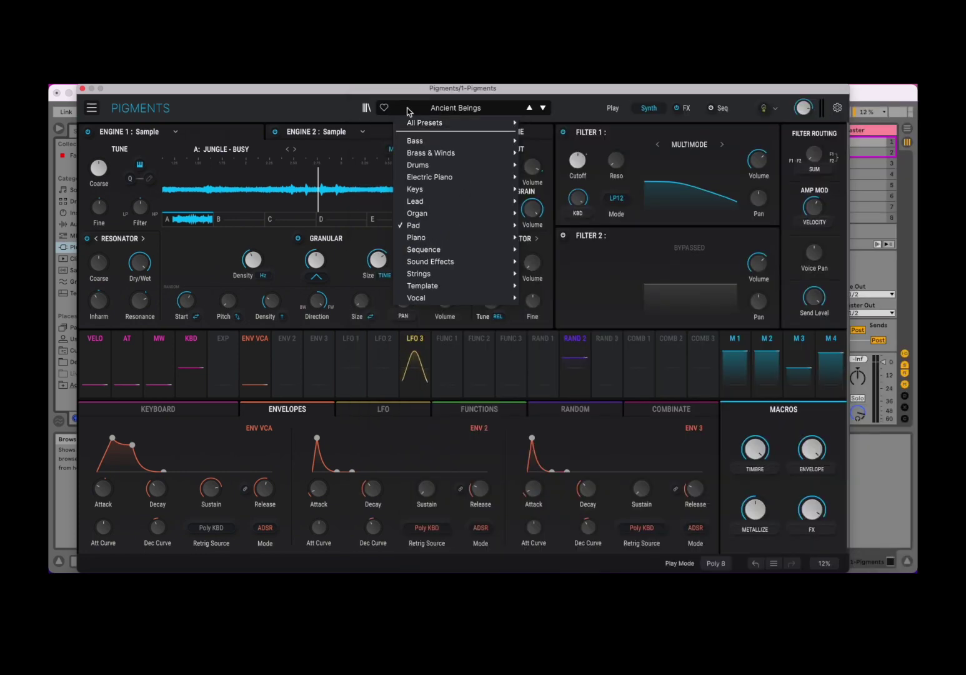
pyautogui.click(456, 247)
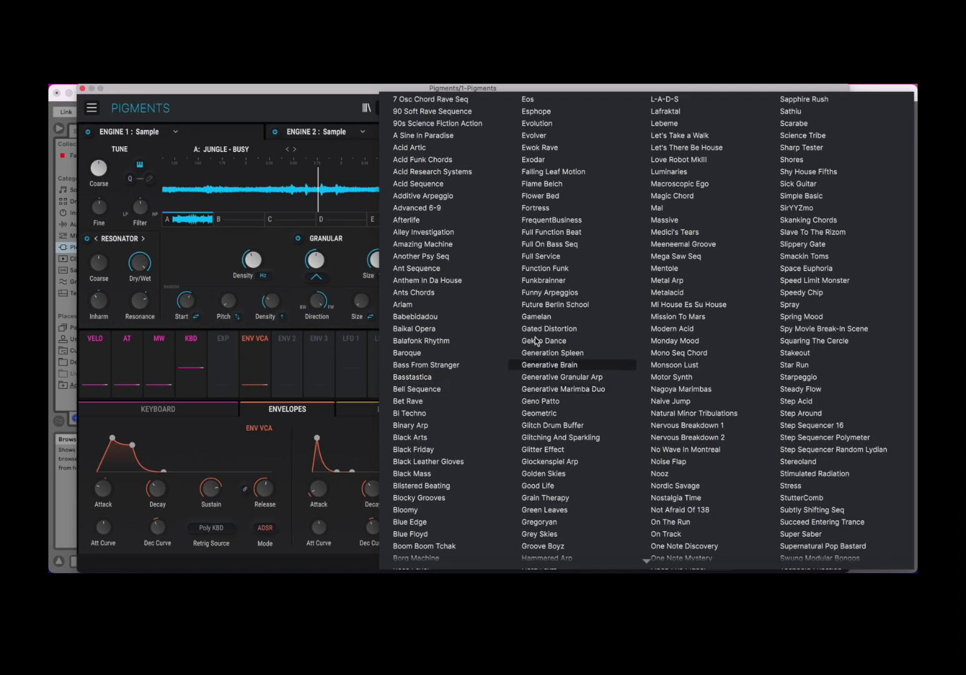
# - Open the Pad category and load the Fallen Angel preset
pyautogui.click(432, 157)
pyautogui.moveTo(473, 232)
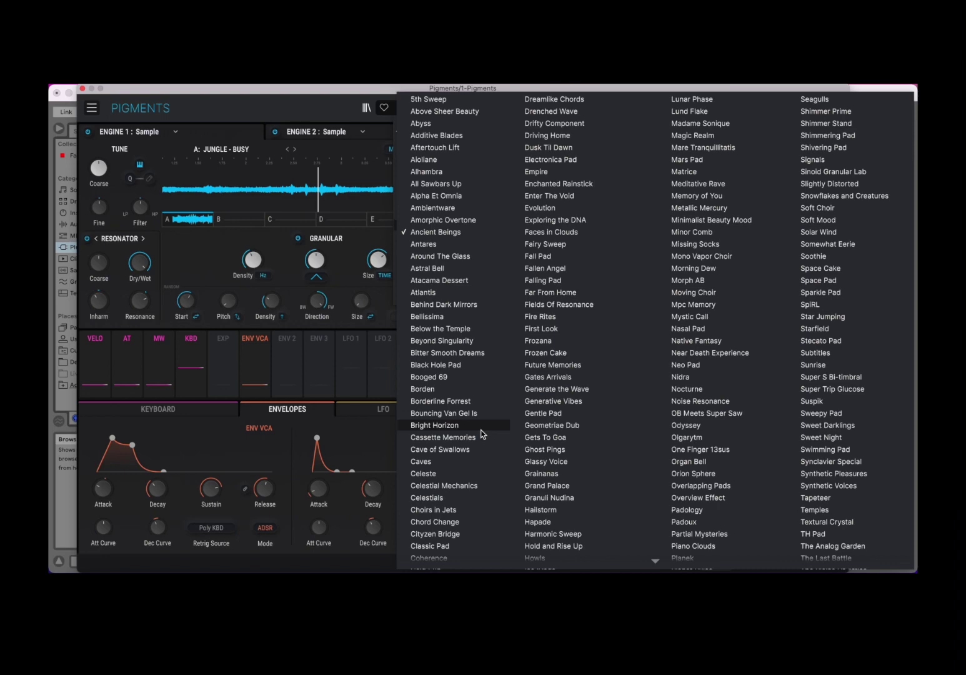
pyautogui.scroll(-5, 481, 431)
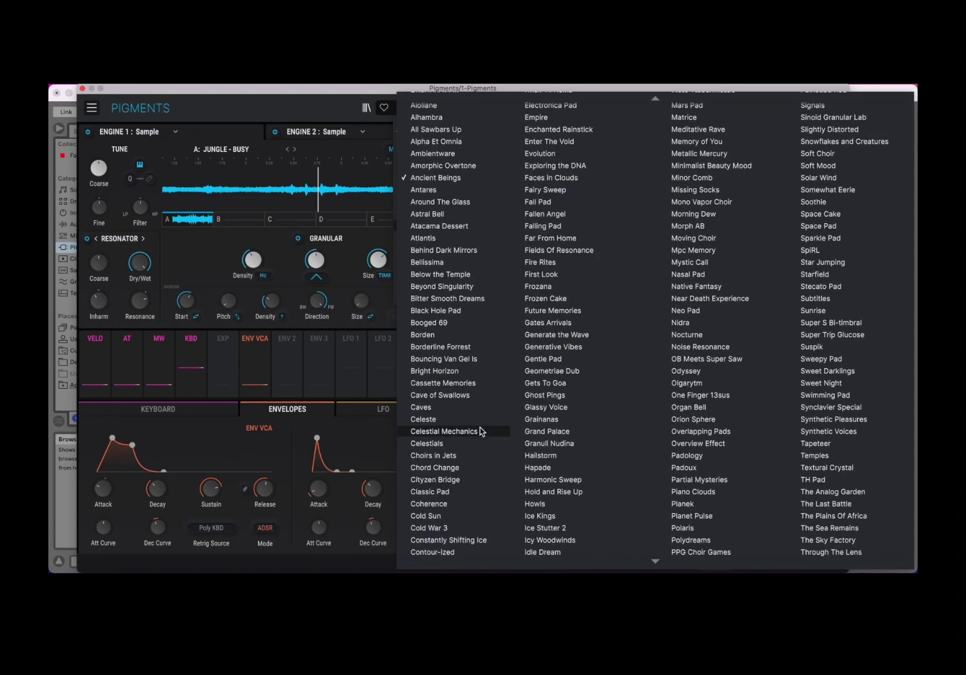
pyautogui.scroll(-6, 480, 427)
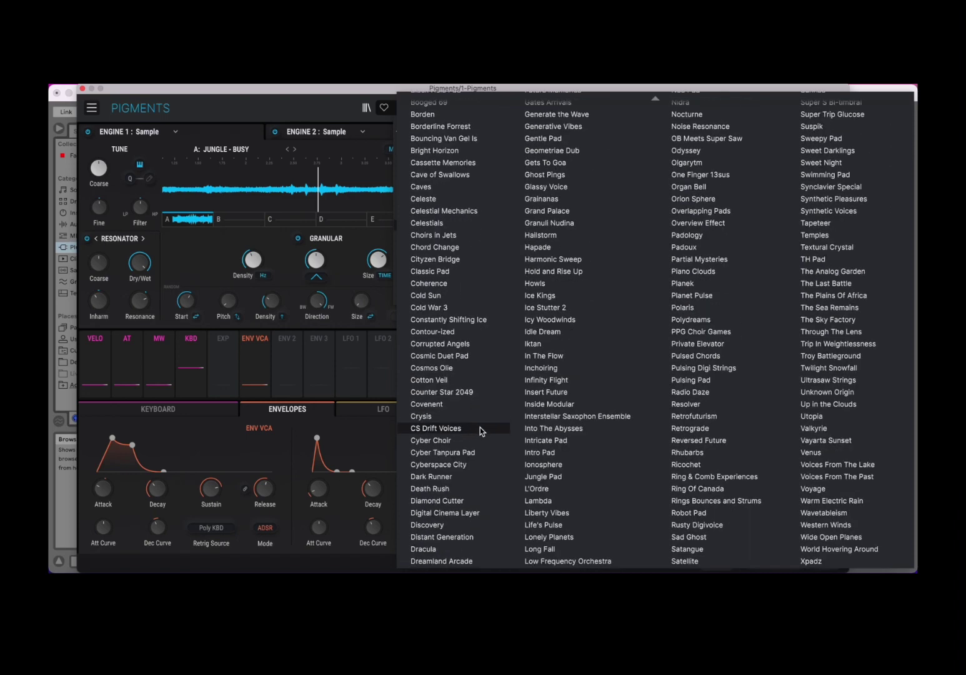
pyautogui.scroll(1, 610, 213)
pyautogui.scroll(-1, 610, 263)
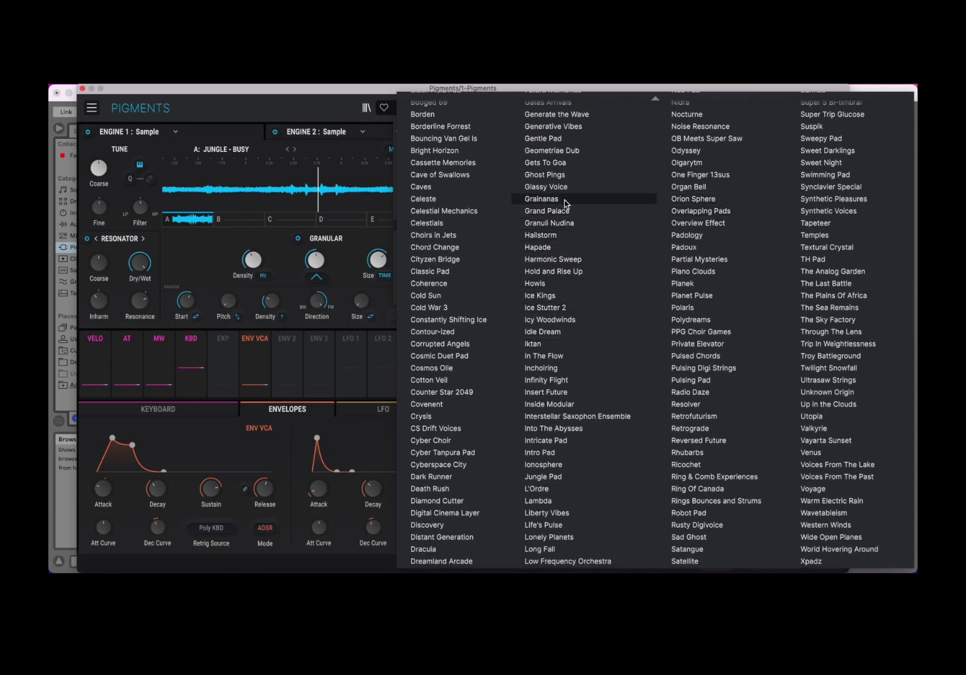
pyautogui.scroll(8, 564, 202)
pyautogui.scroll(1, 566, 203)
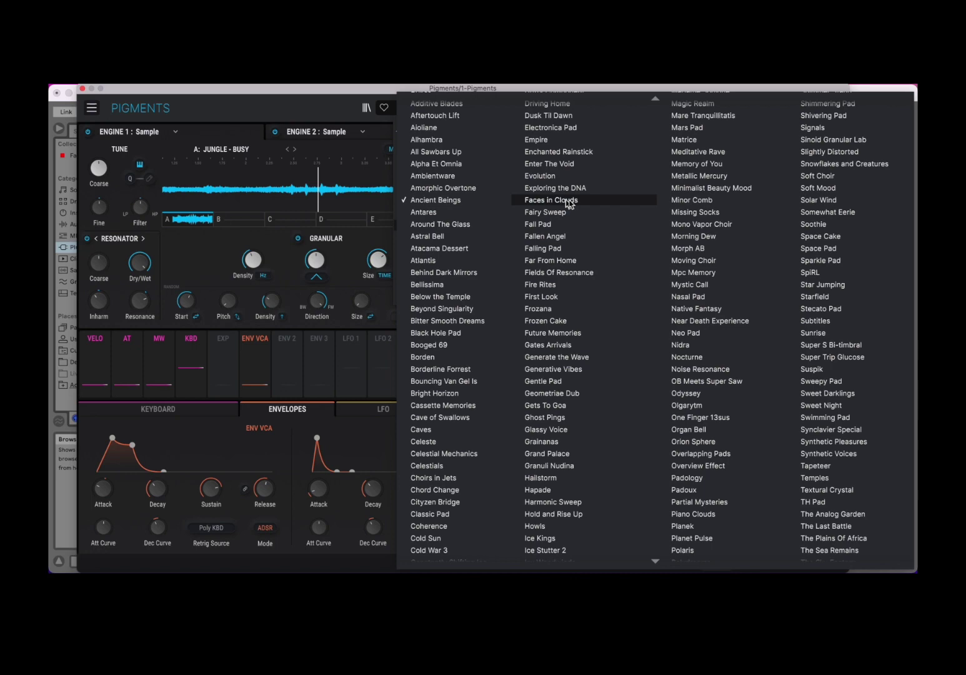
pyautogui.click(580, 236)
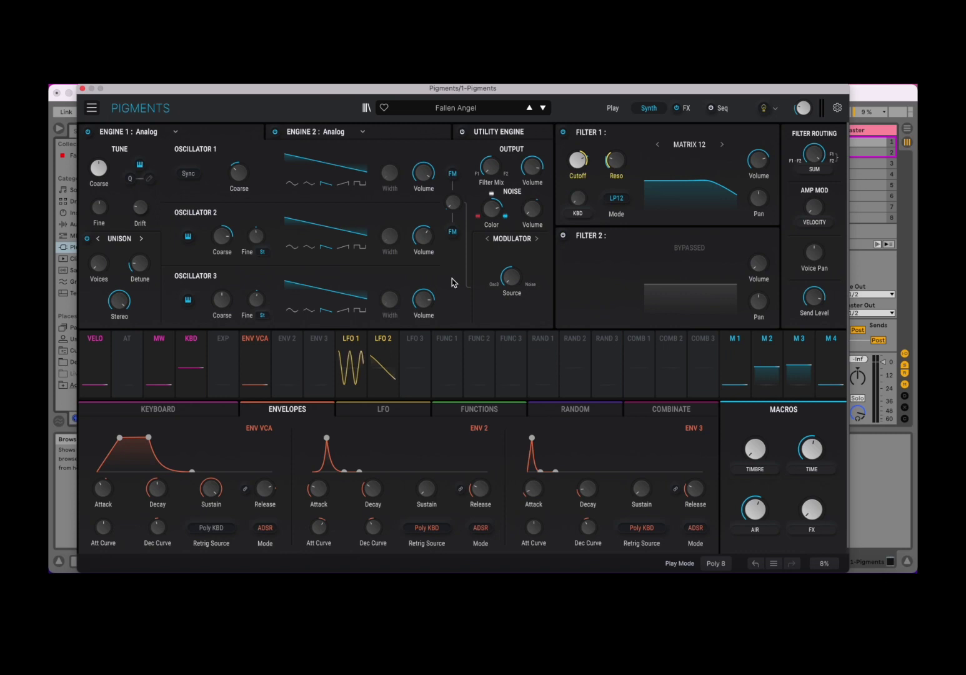